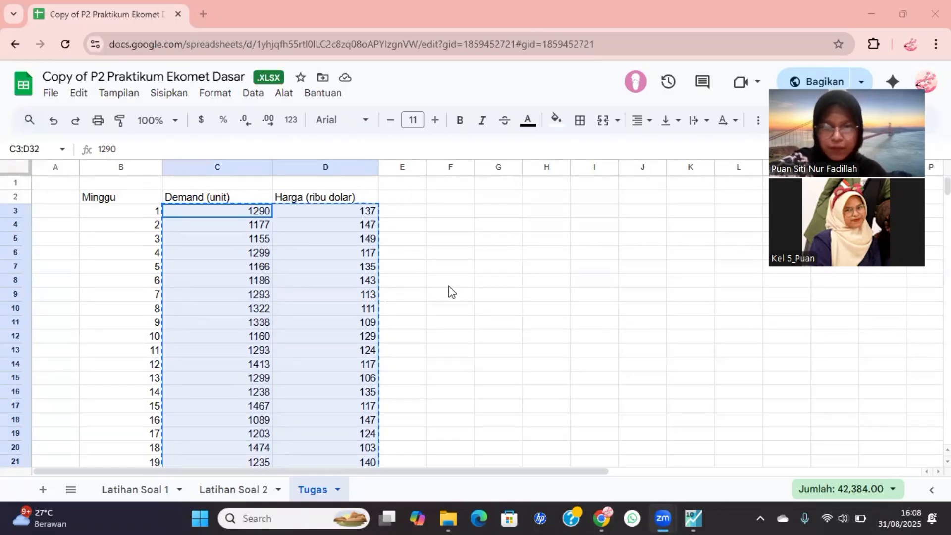
# Review the weekly demand and price data, switch to EViews, and start creating a new workfile.
pyautogui.scroll(-7, 349, 372)
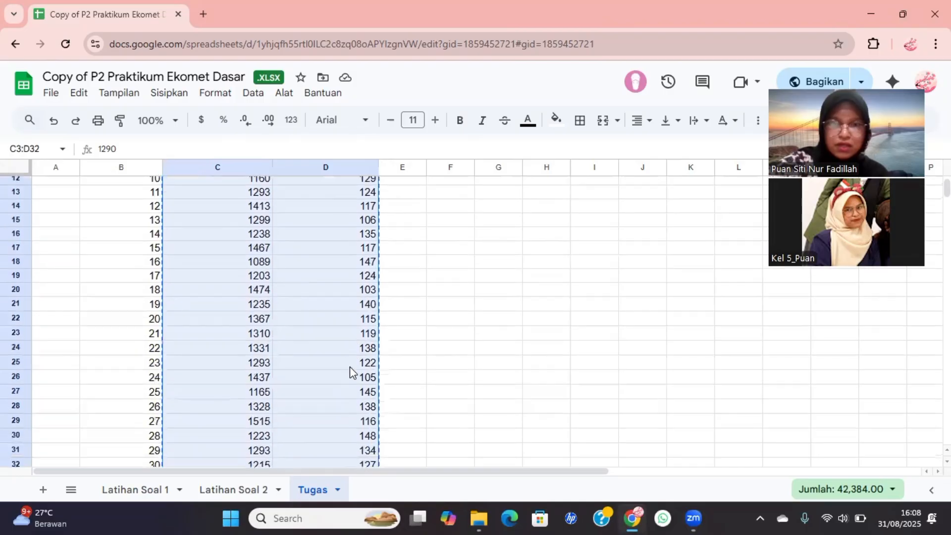
pyautogui.scroll(7, 350, 366)
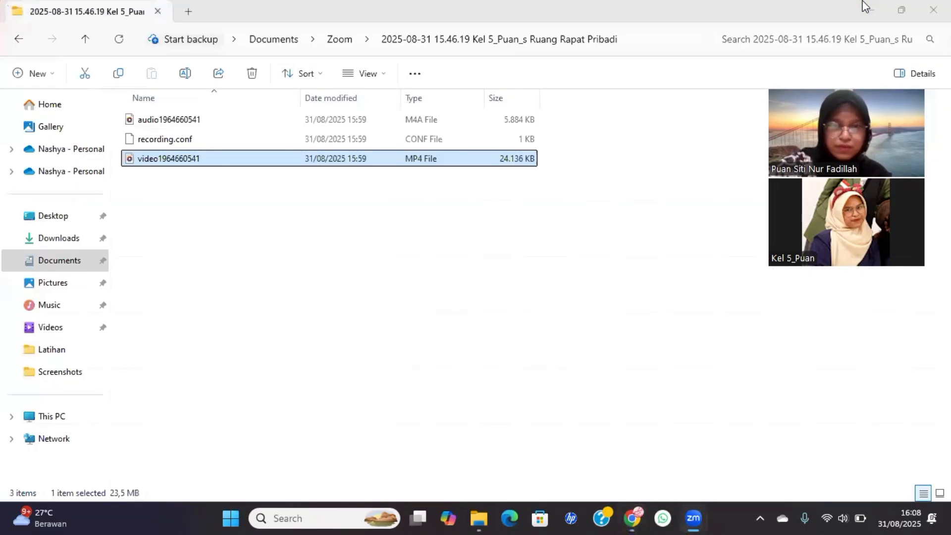
pyautogui.doubleClick(126, 234)
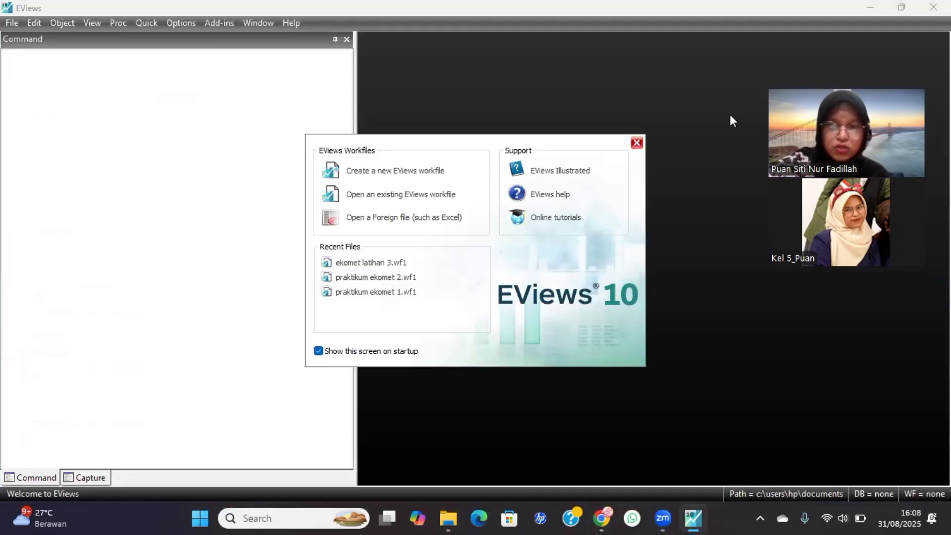
pyautogui.click(394, 174)
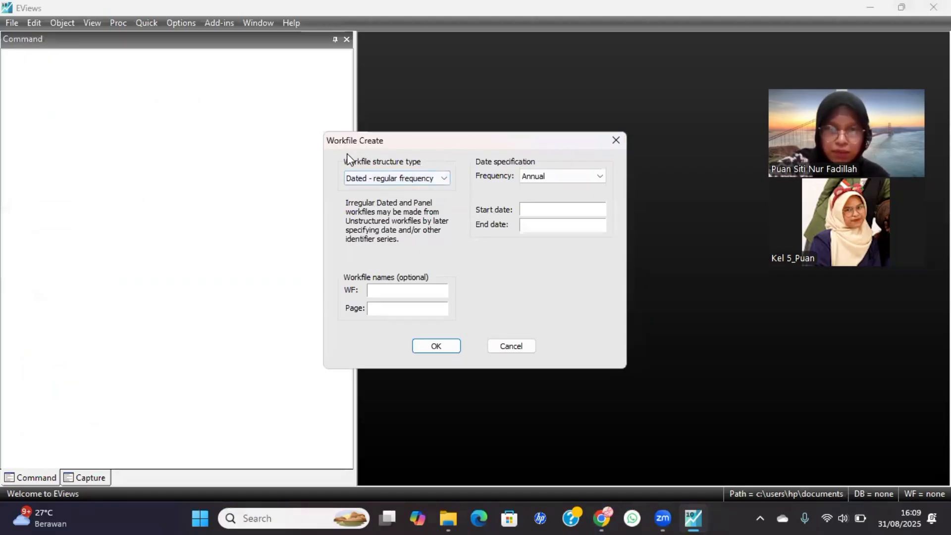
# Set the workfile structure to Dated - regular frequency with Weekly frequency, from 2025W1 to 2025W30.
pyautogui.click(403, 179)
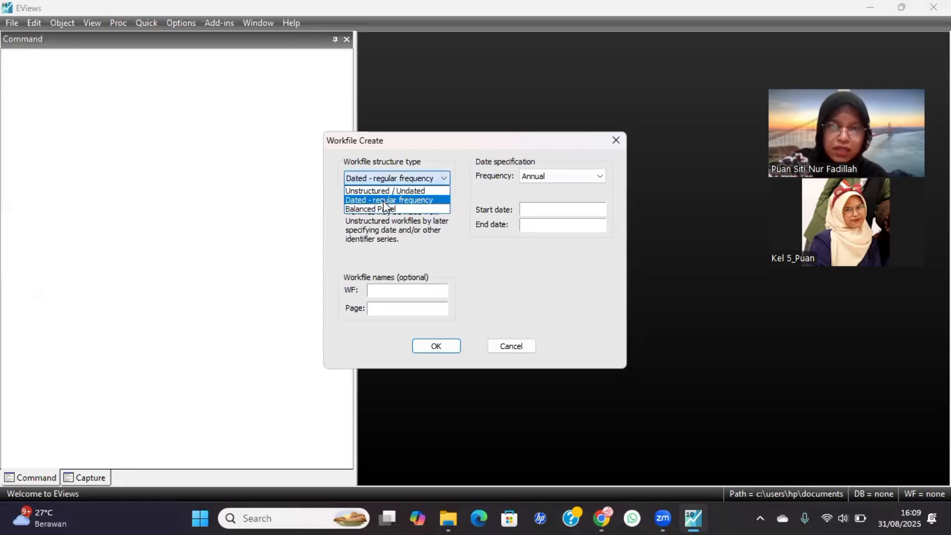
pyautogui.click(429, 201)
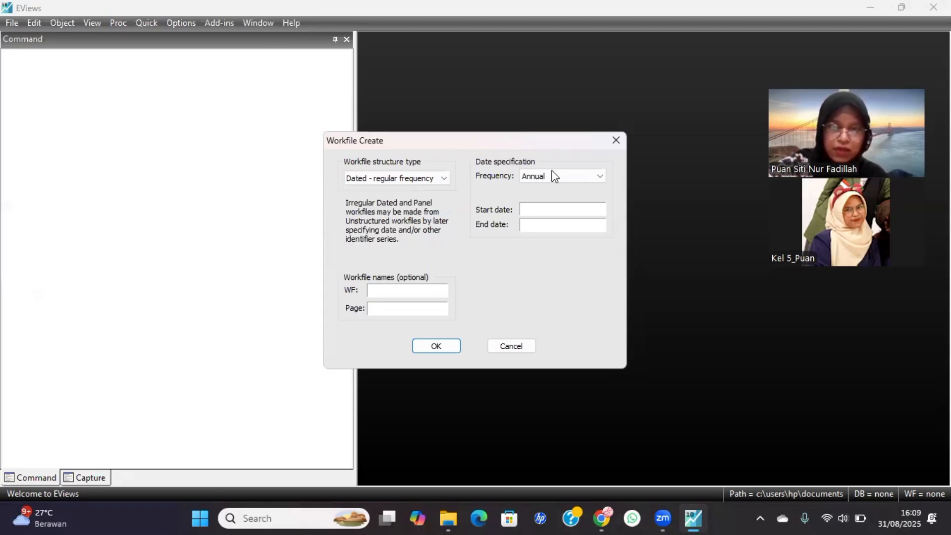
pyautogui.click(554, 175)
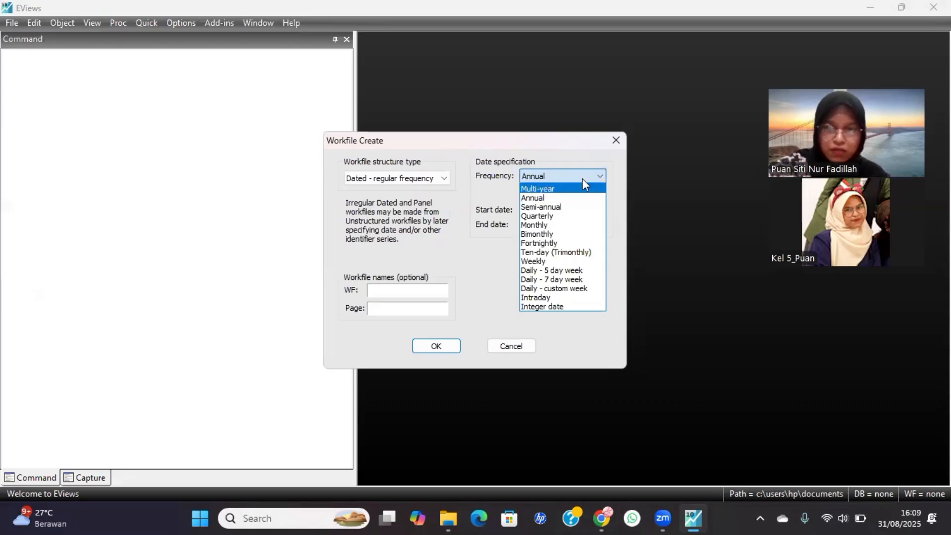
pyautogui.click(537, 262)
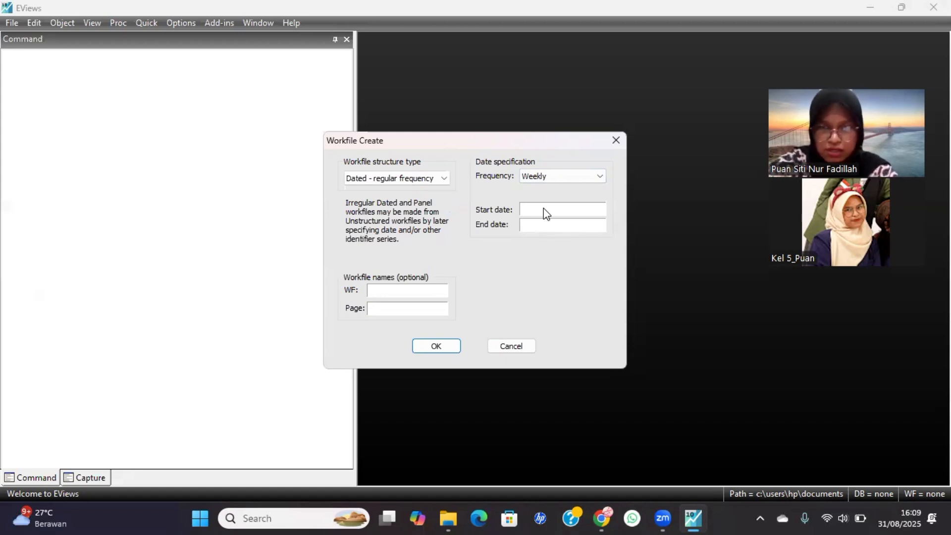
pyautogui.write('2025W1')
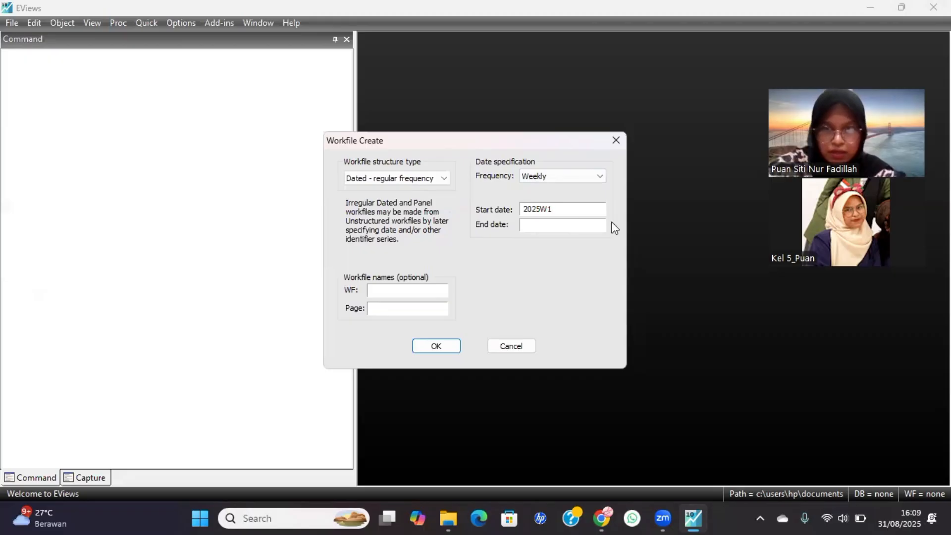
pyautogui.click(548, 224)
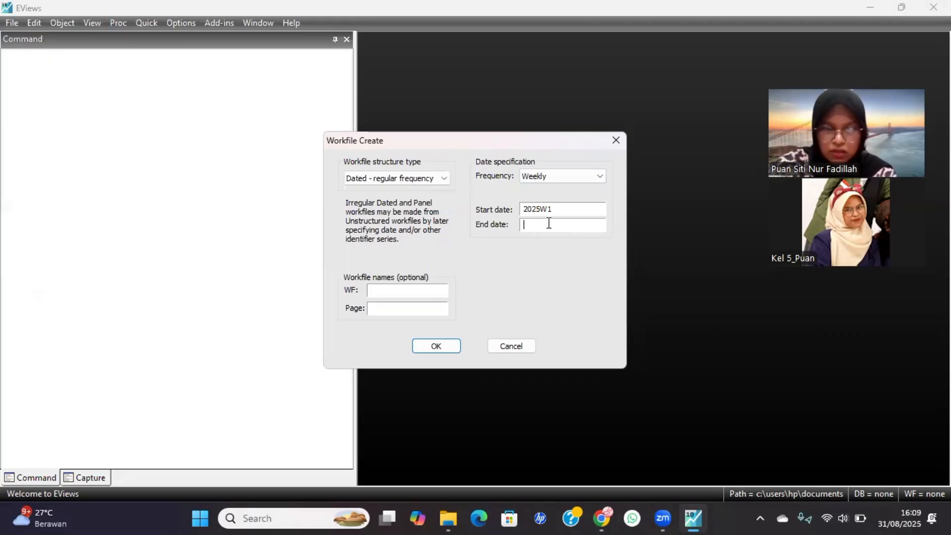
pyautogui.write('2025W30')
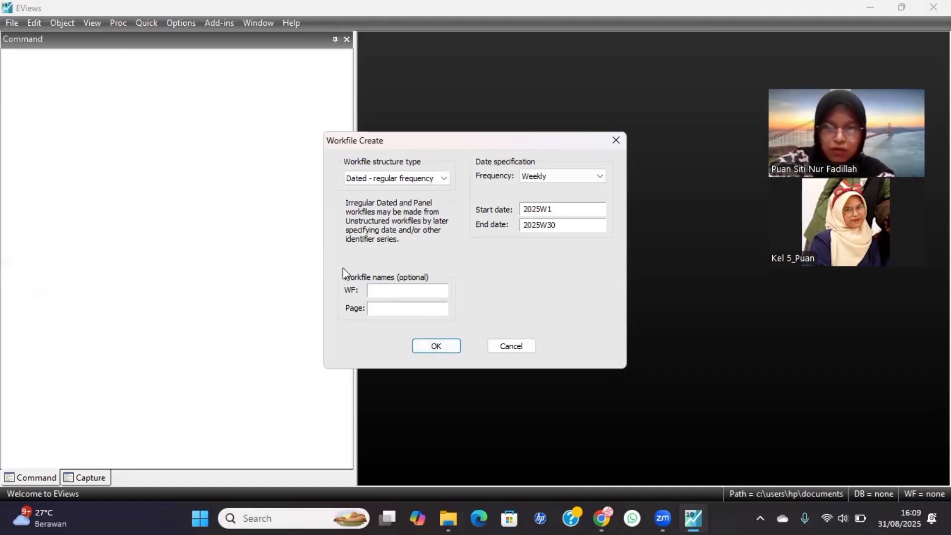
# Name the workfile "Tugas Individu_" followed by the student's first name.
pyautogui.click(408, 294)
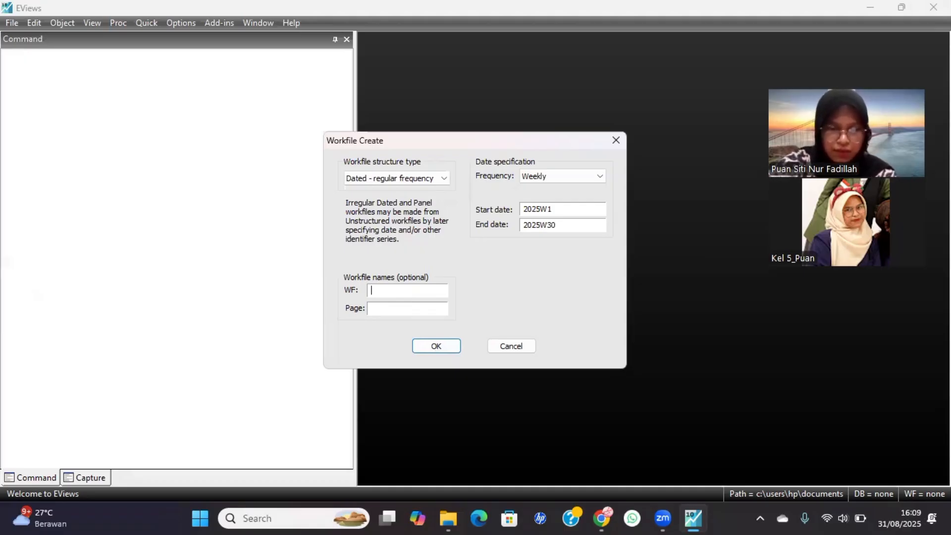
pyautogui.write('Tugas ')
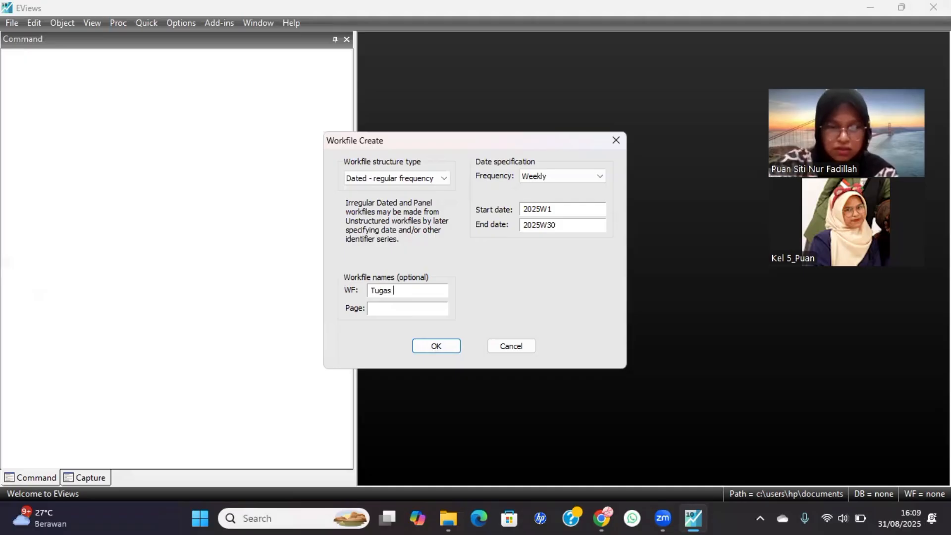
pyautogui.write('Individu')
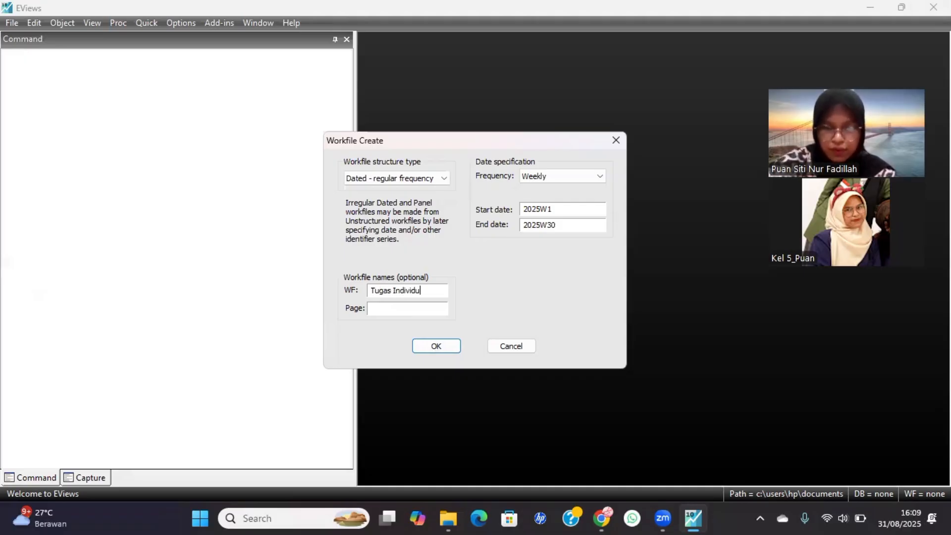
pyautogui.write('+')
pyautogui.press('BackSpace')
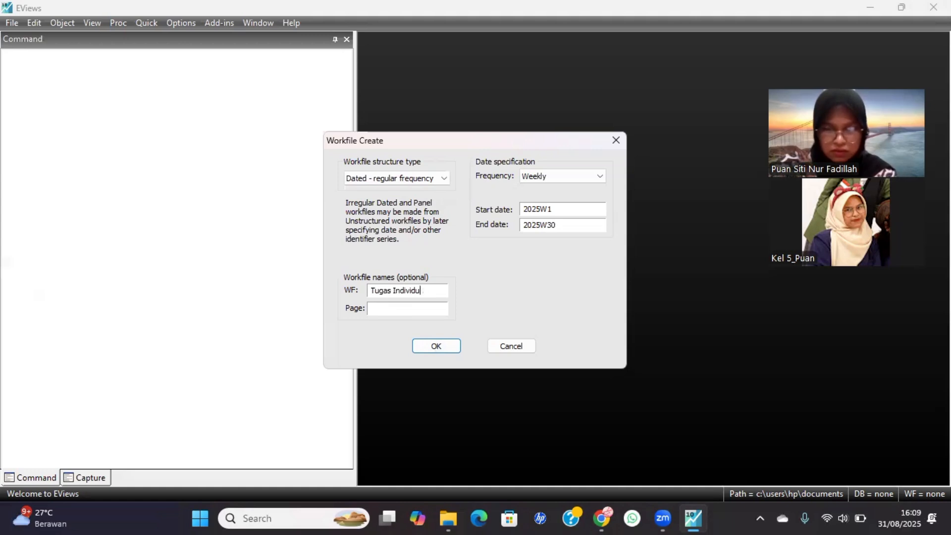
pyautogui.write('_Puan')
# Create the workfile and open an empty group for entering series data.
pyautogui.click(452, 351)
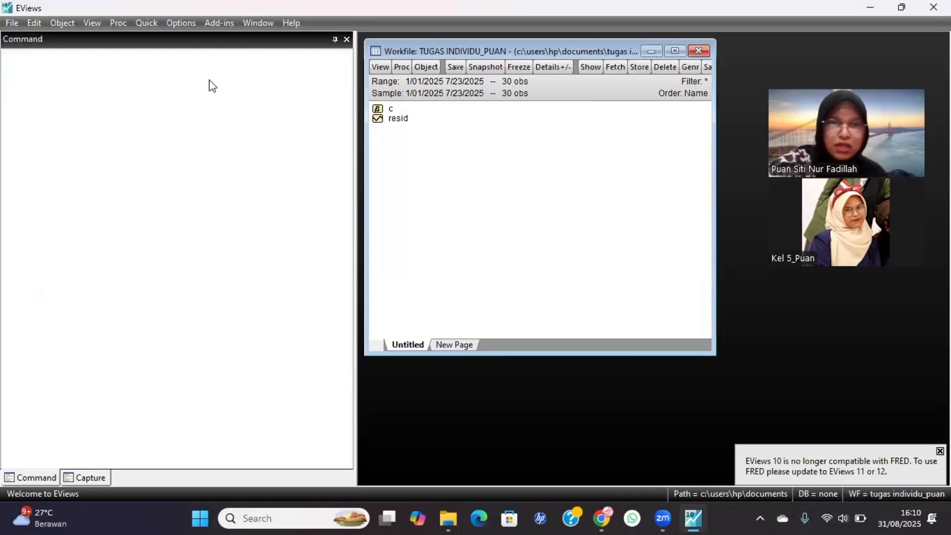
pyautogui.click(139, 27)
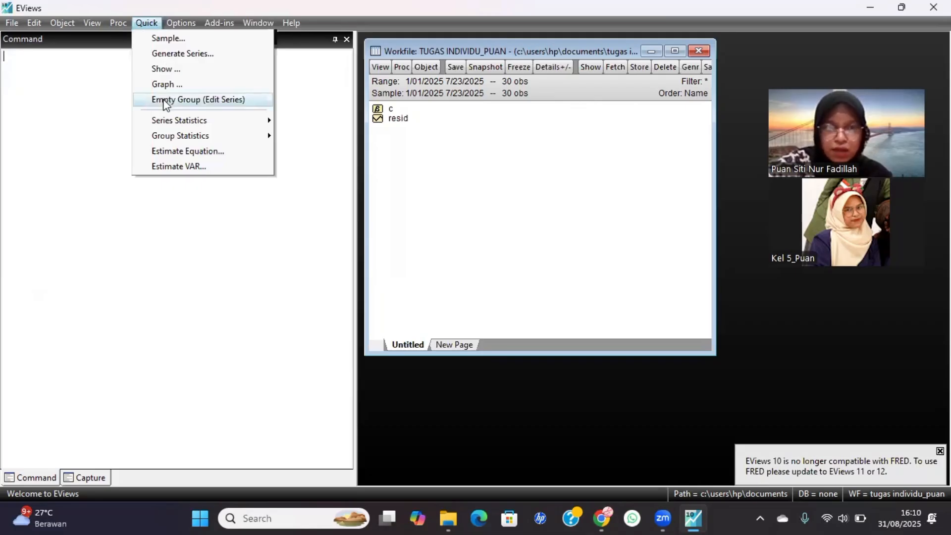
pyautogui.click(217, 99)
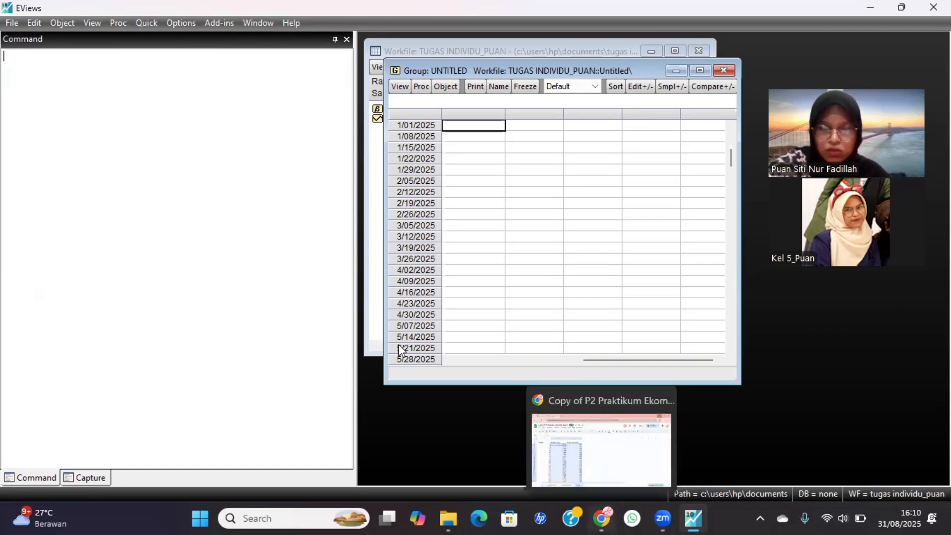
# Switch to Google Sheets and copy the demand and price values in C3:D32 of the Tugas sheet, without headers.
pyautogui.hotkey('alt', 'Tab')
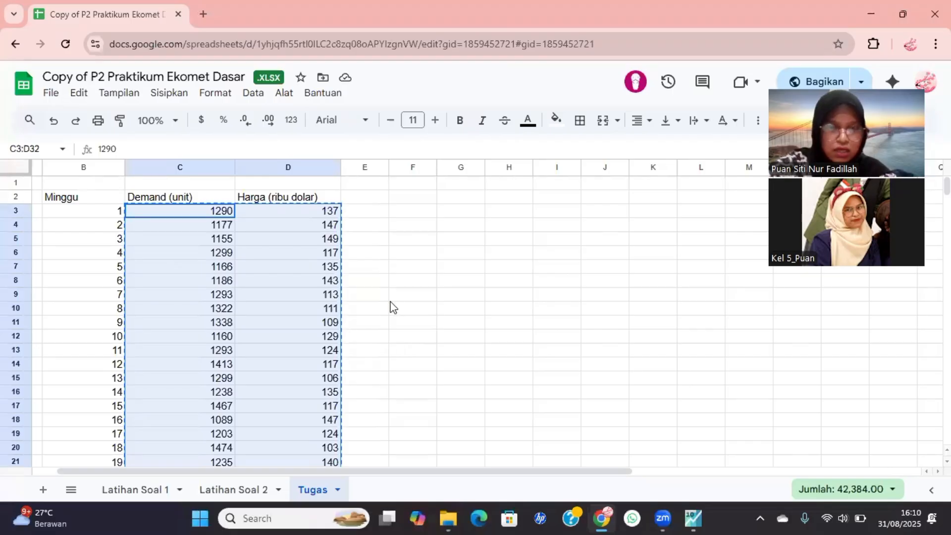
pyautogui.click(412, 239)
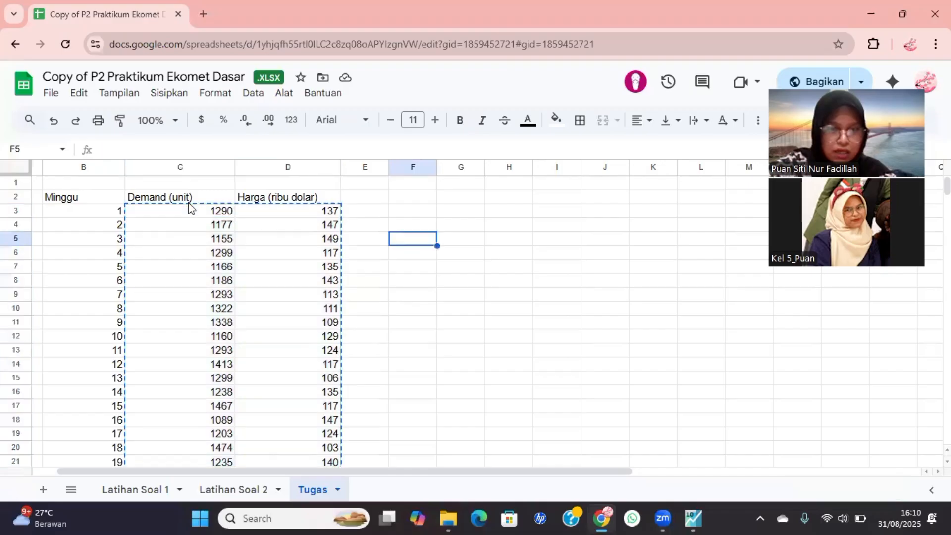
pyautogui.click(196, 198)
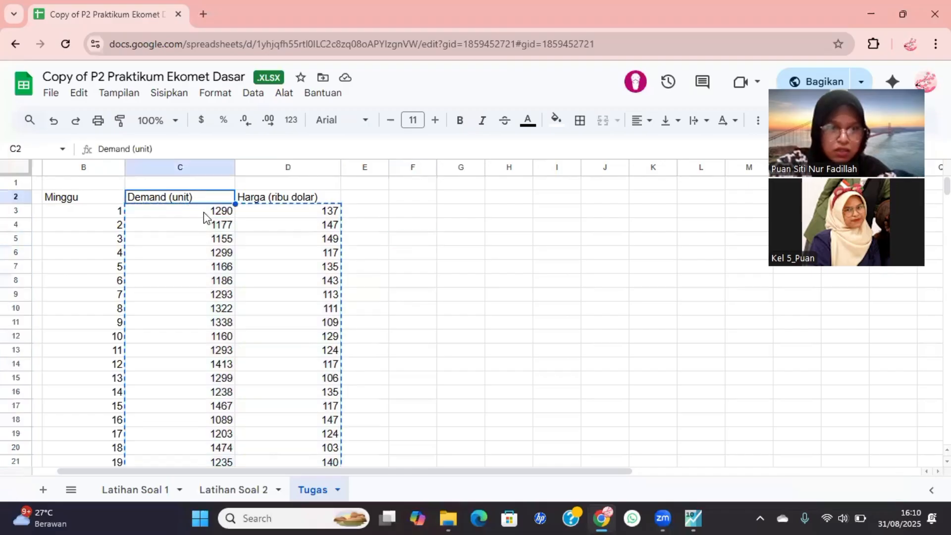
pyautogui.click(204, 212)
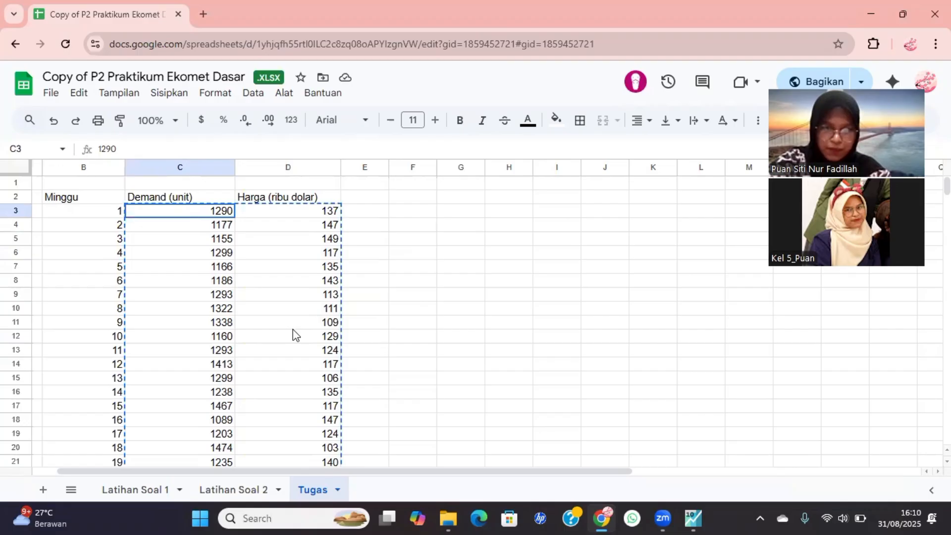
pyautogui.keyDown('shift'); pyautogui.click(297, 444); pyautogui.keyUp('shift')
pyautogui.hotkey('ctrl', 'c')
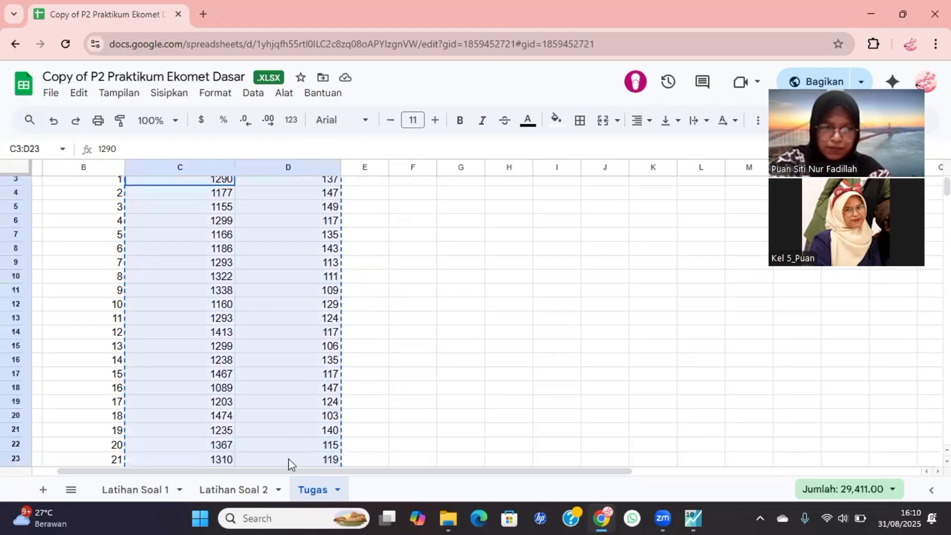
pyautogui.hotkey('shift', 'Down')
pyautogui.hotkey('shift', 'Down')
pyautogui.hotkey('shift', 'Down')
pyautogui.hotkey('shift', 'Down')
pyautogui.hotkey('shift', 'Down')
pyautogui.hotkey('shift', 'Down')
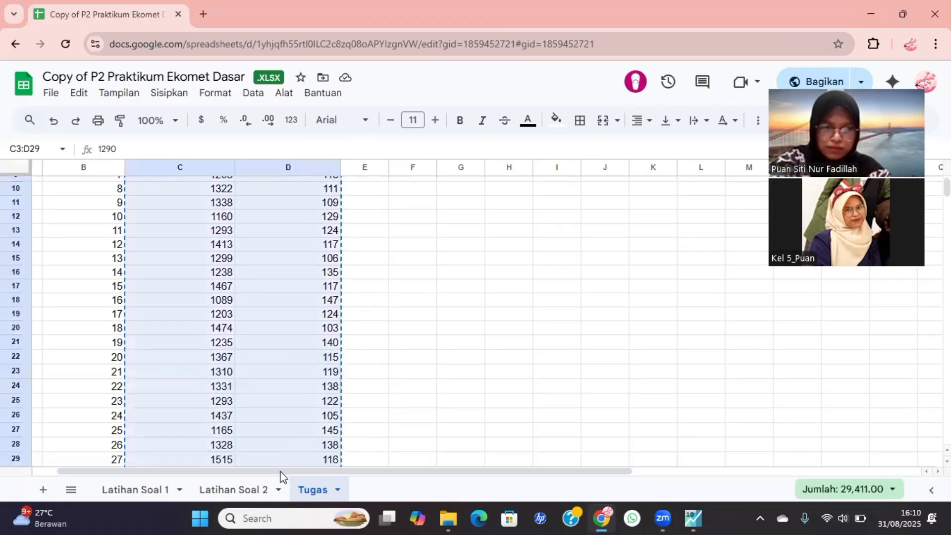
pyautogui.hotkey('shift', 'Down')
pyautogui.hotkey('shift', 'Down')
pyautogui.scroll(-2, 320, 404)
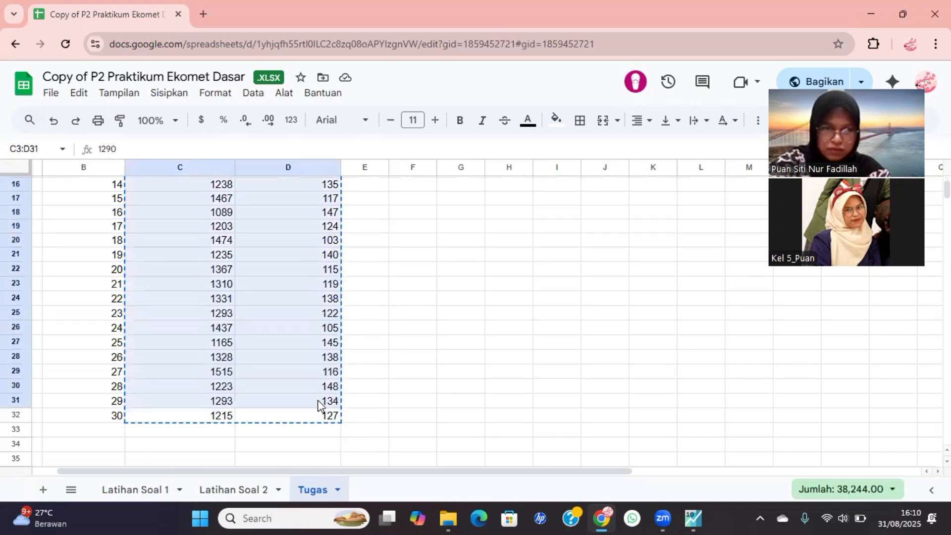
pyautogui.hotkey('shift', 'Down')
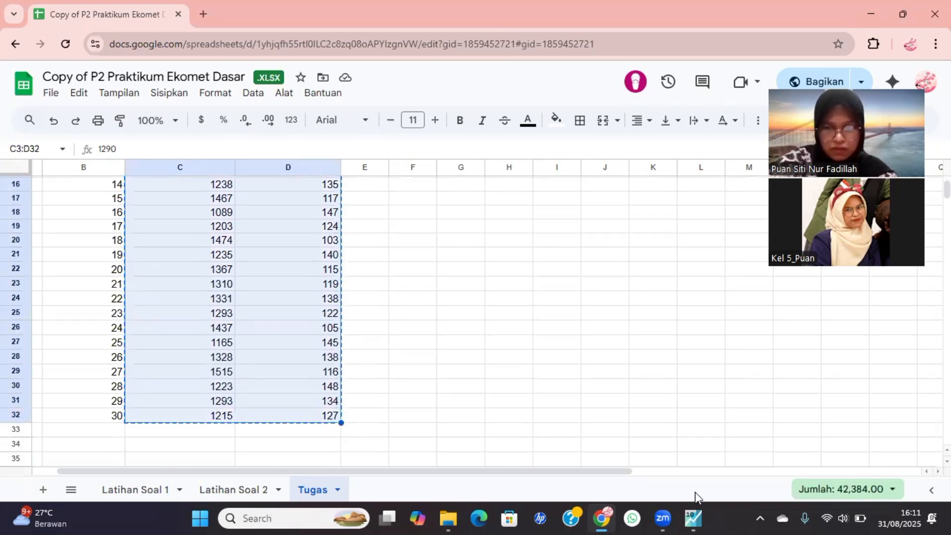
# Switch back to EViews and paste the copied demand and price values into the empty group, starting at the first observation.
pyautogui.click(686, 518)
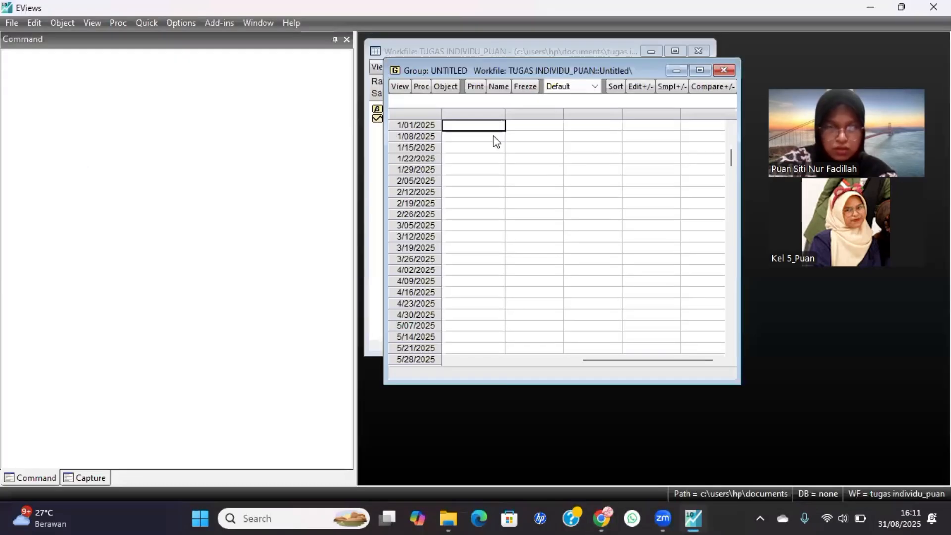
pyautogui.hotkey('ctrl', 'v')
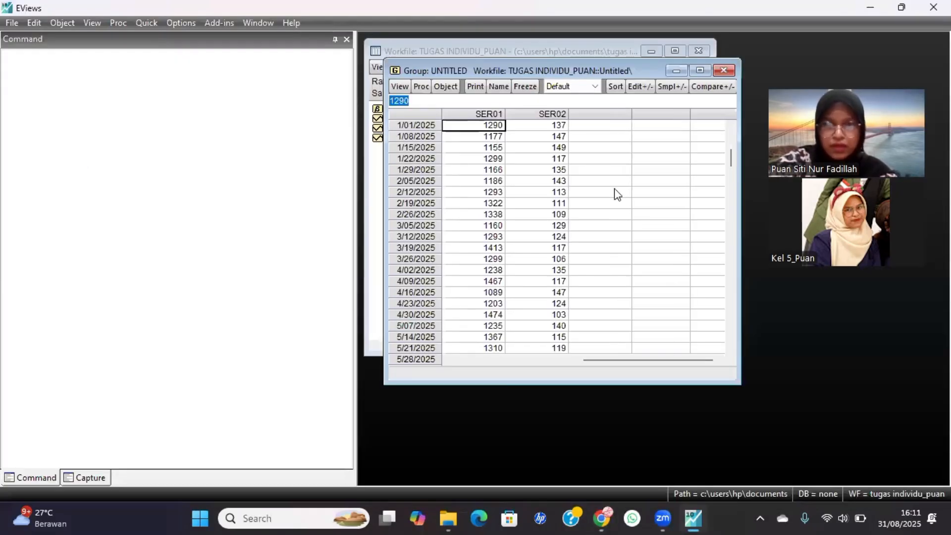
pyautogui.click(629, 203)
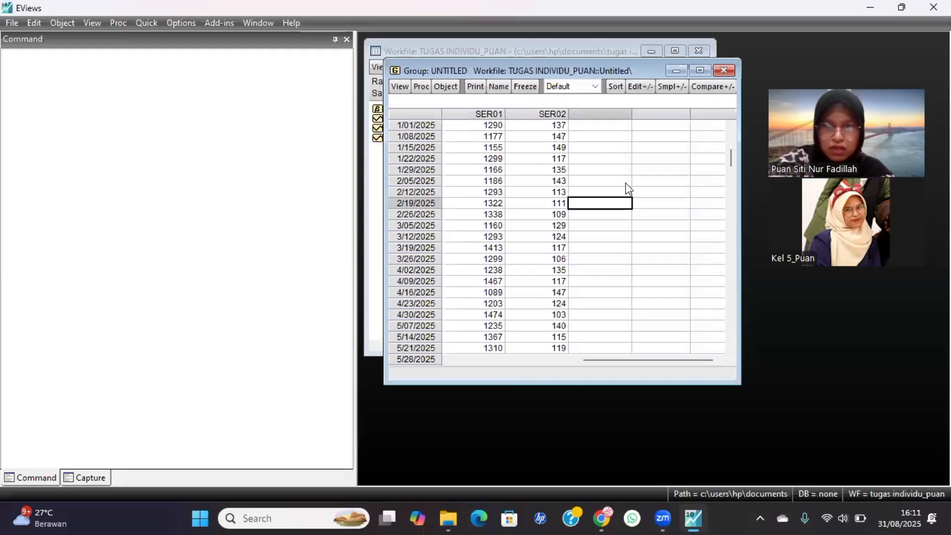
pyautogui.click(588, 169)
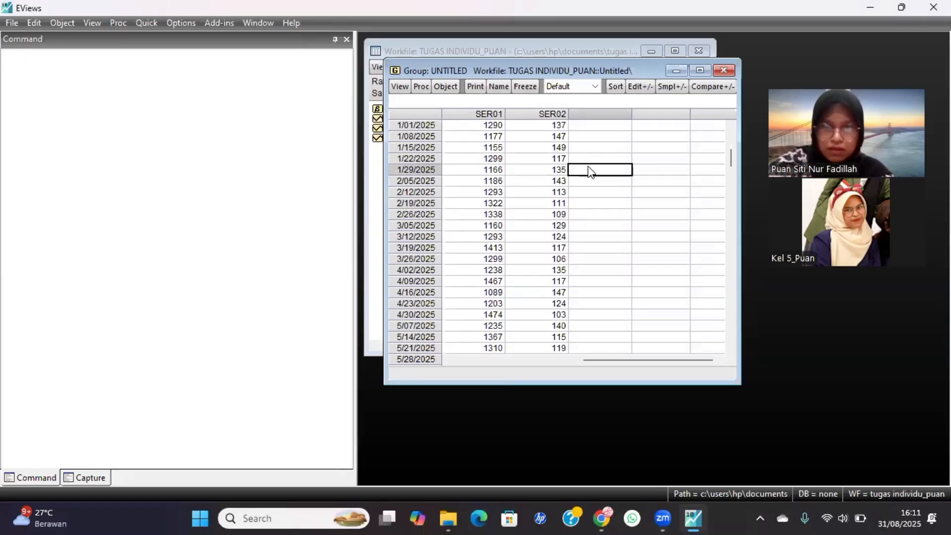
# Maximize the group window and rename the demand series SER01 to X, accepting the rename.
pyautogui.scroll(1, 589, 171)
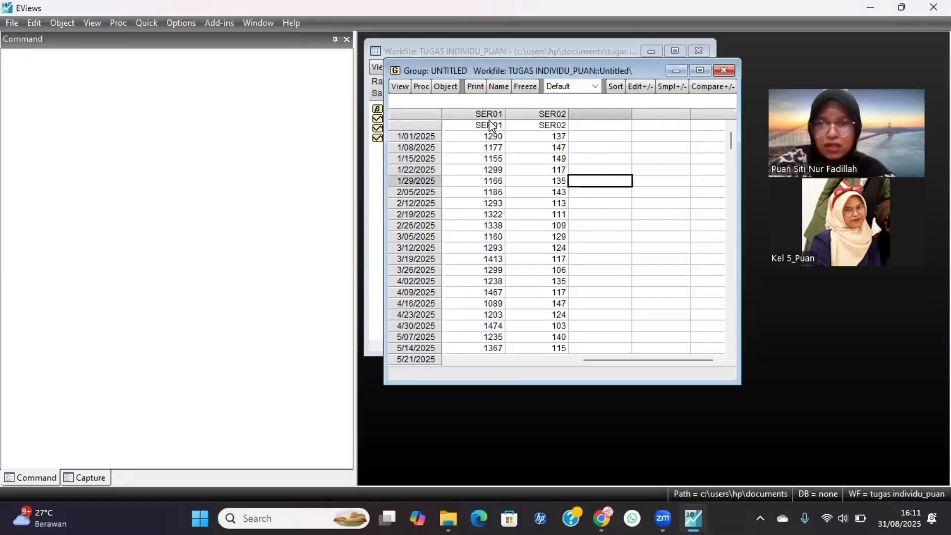
pyautogui.click(701, 71)
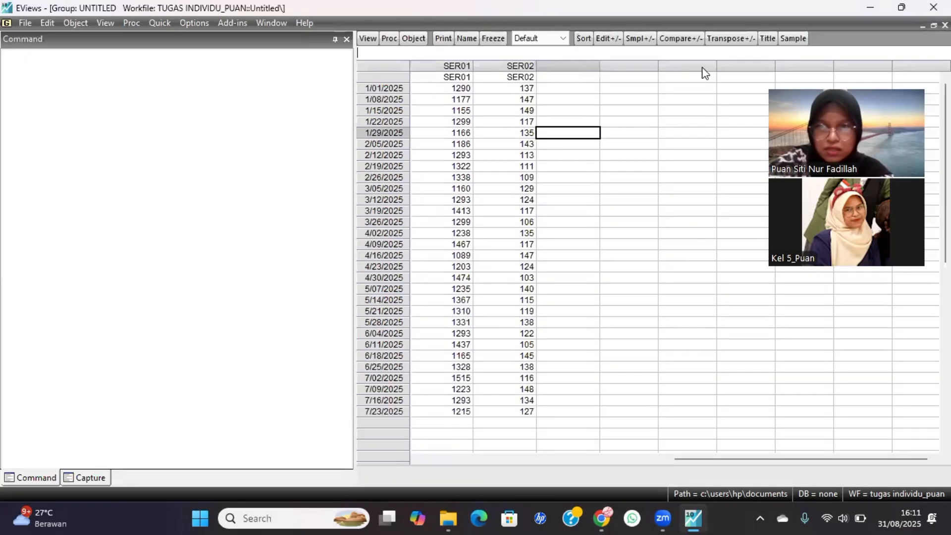
pyautogui.click(446, 79)
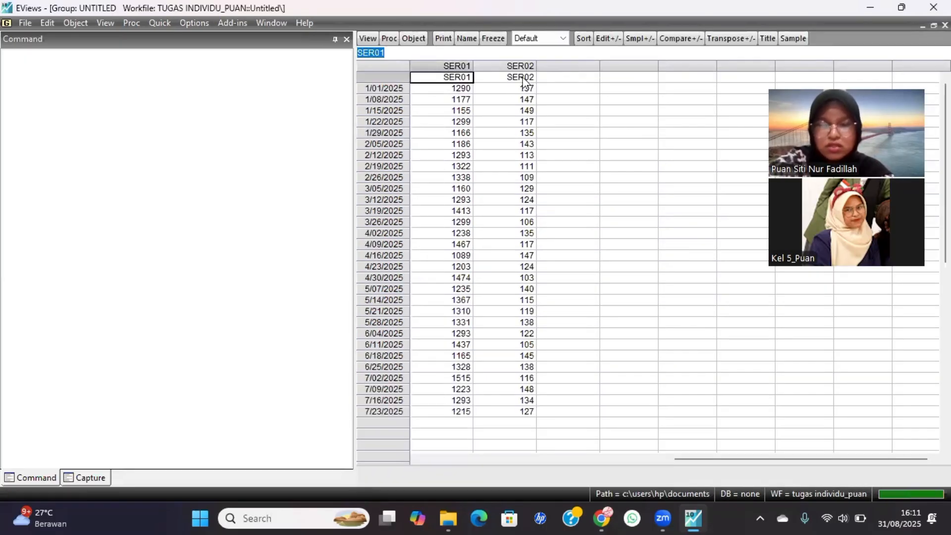
pyautogui.click(461, 77)
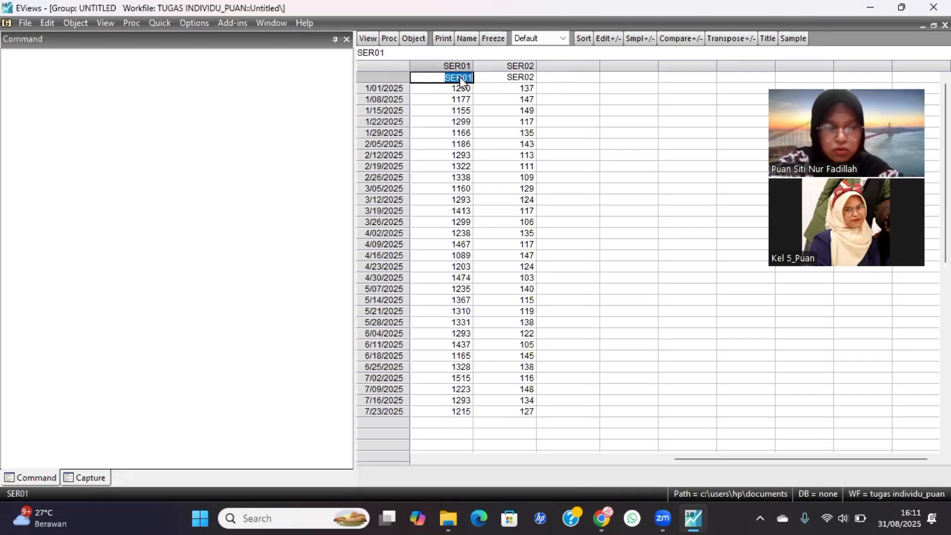
pyautogui.write('x')
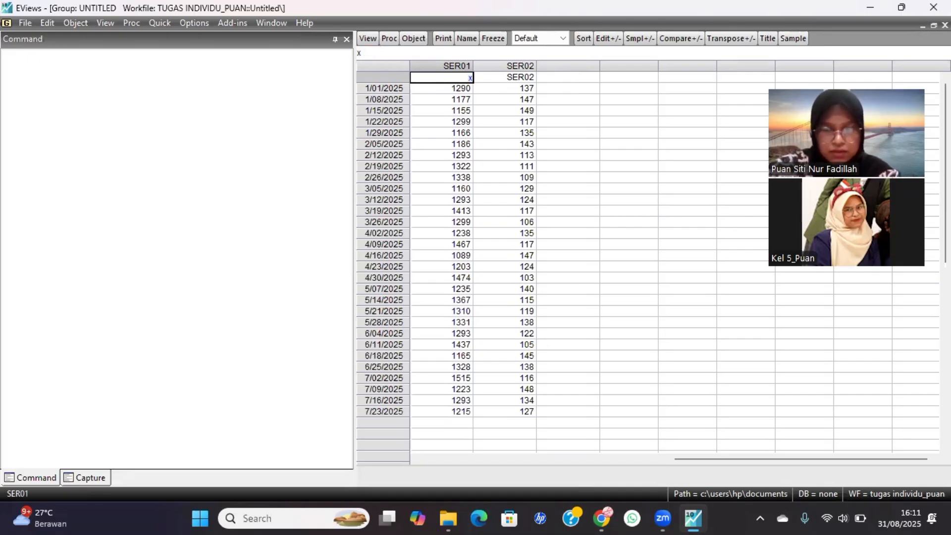
pyautogui.press('BackSpace')
pyautogui.write('X')
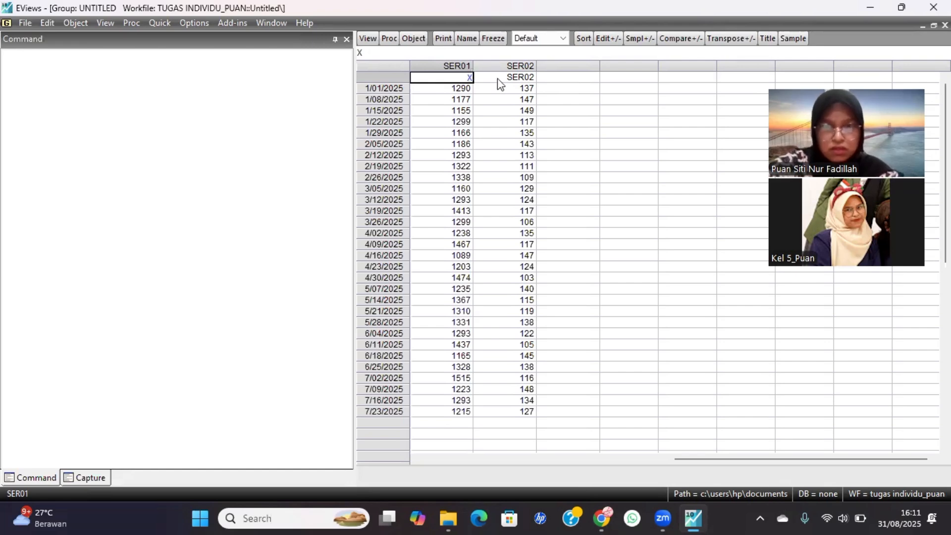
pyautogui.press('Return')
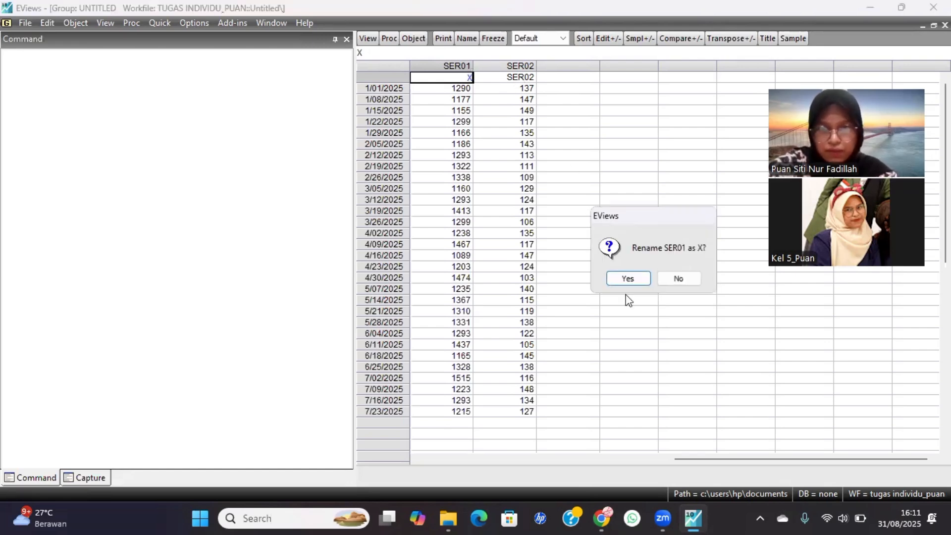
pyautogui.click(629, 276)
# Rename the price series SER02 to Y, accept the rename, and minimize the group window.
pyautogui.moveTo(567, 277); pyautogui.dragTo(511, 83)
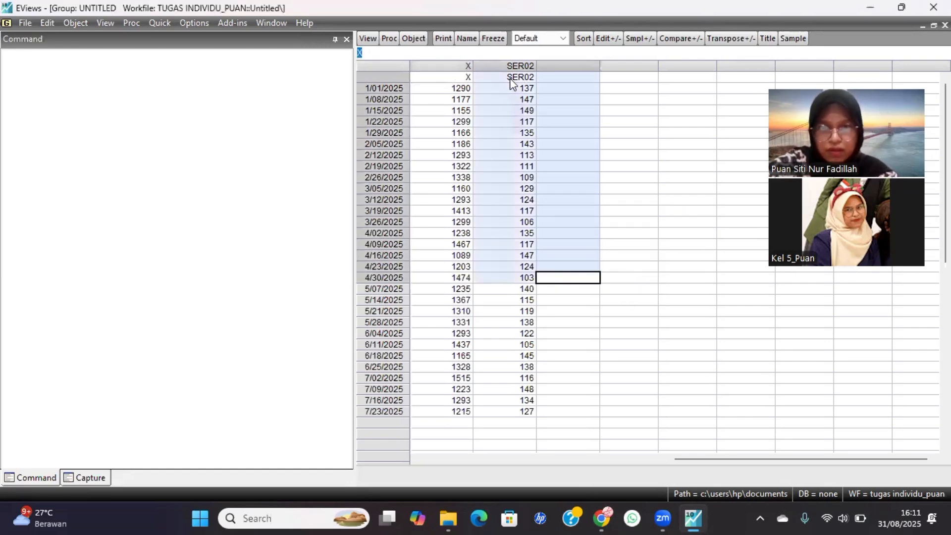
pyautogui.moveTo(569, 113); pyautogui.dragTo(625, 209)
pyautogui.click(624, 206)
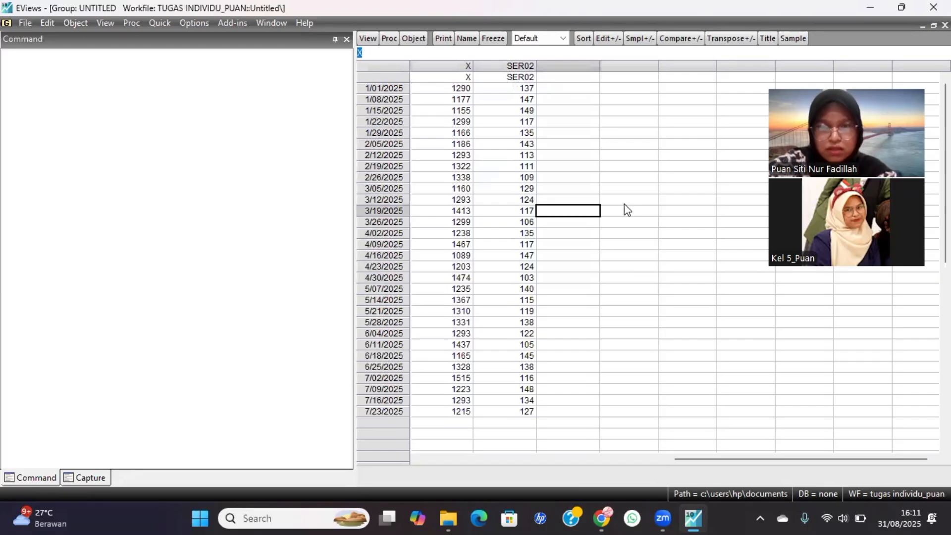
pyautogui.click(512, 76)
pyautogui.doubleClick(511, 77)
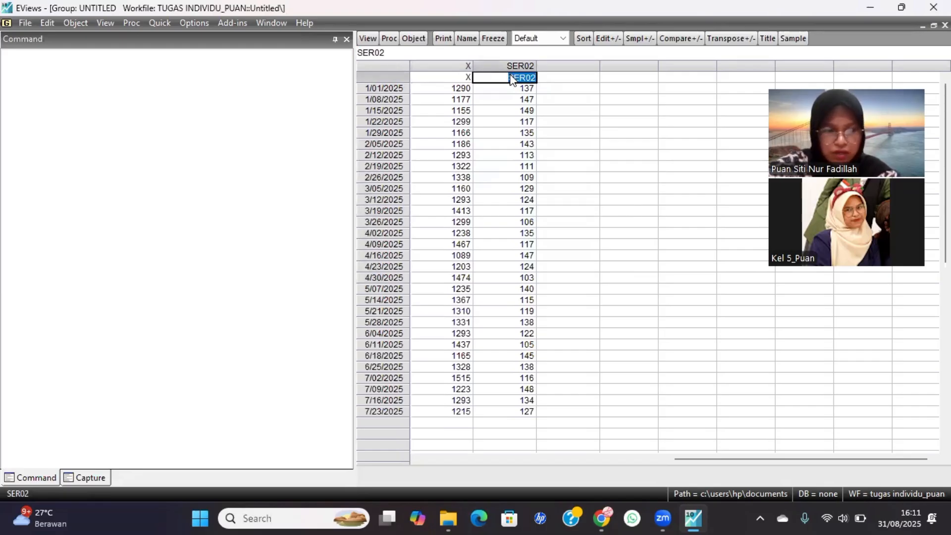
pyautogui.write('Y')
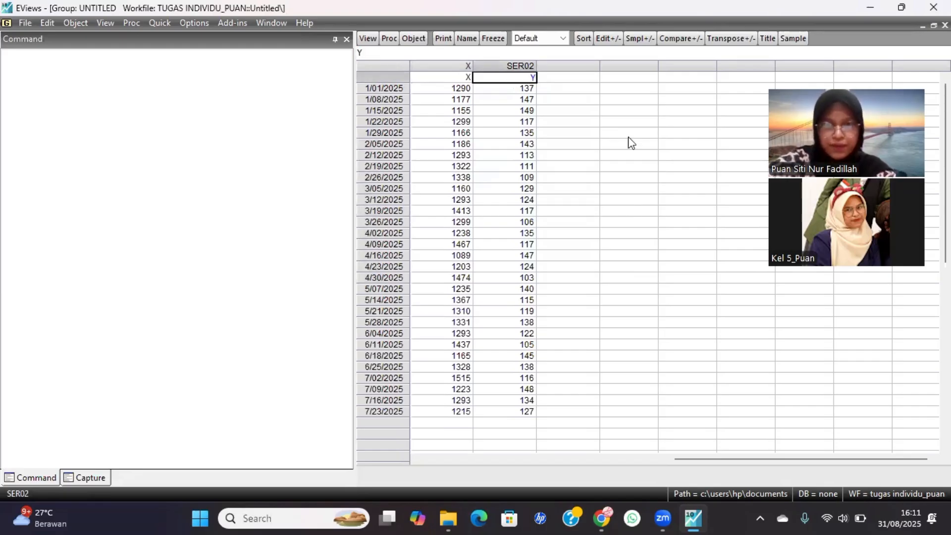
pyautogui.press('Return')
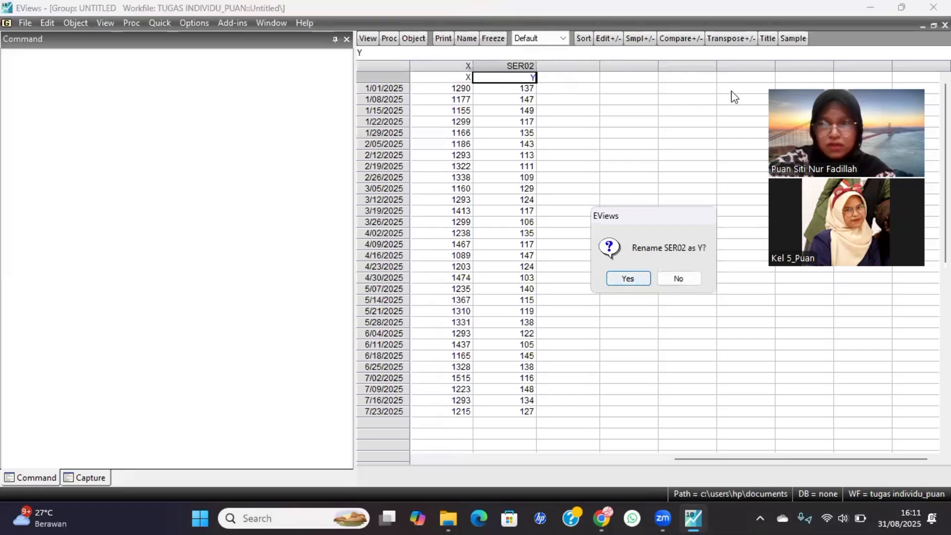
pyautogui.press('Return')
pyautogui.click(922, 26)
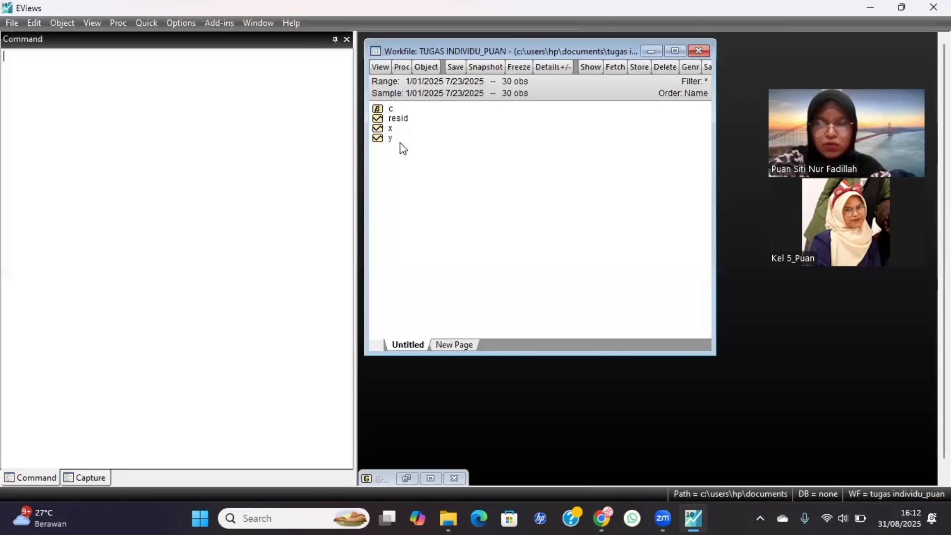
# Select series x and y together in the workfile and open them as an equation.
pyautogui.moveTo(390, 130); pyautogui.dragTo(399, 178)
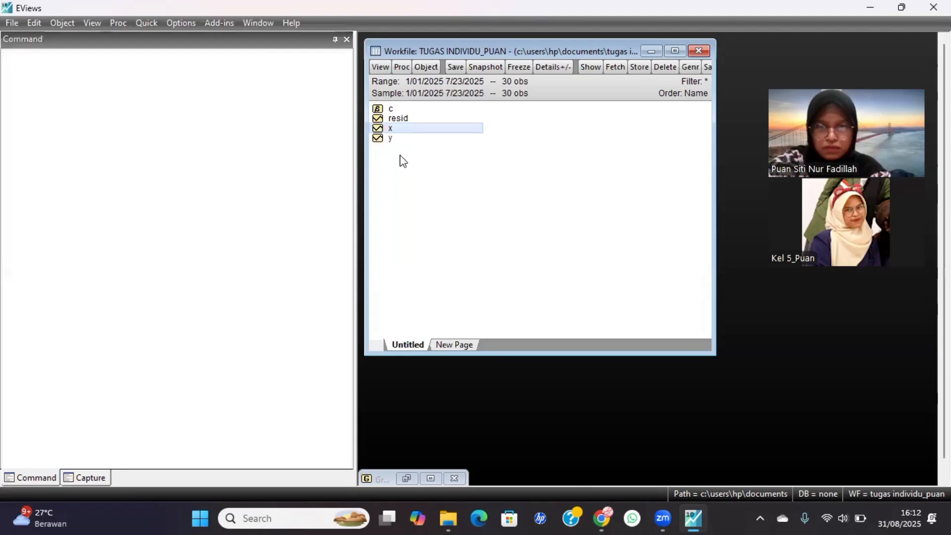
pyautogui.click(402, 160)
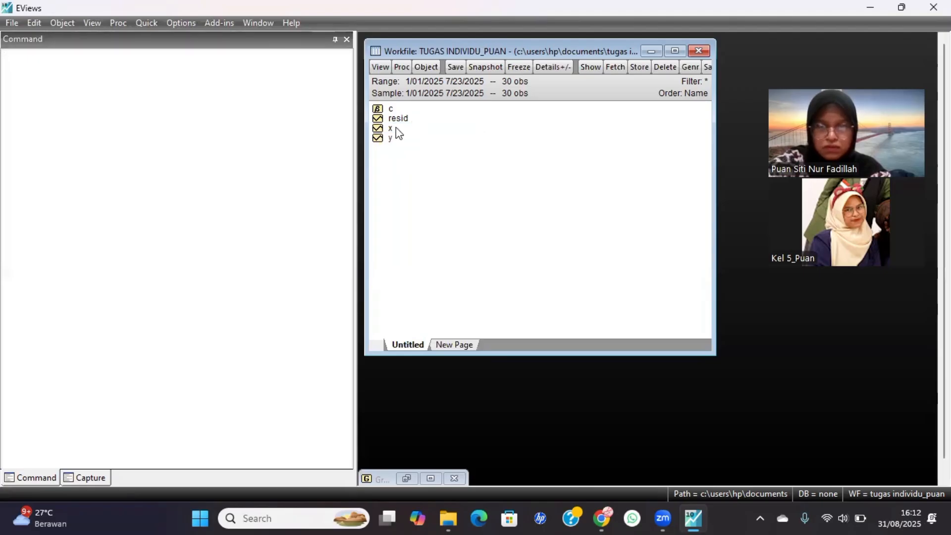
pyautogui.moveTo(396, 127); pyautogui.dragTo(397, 134)
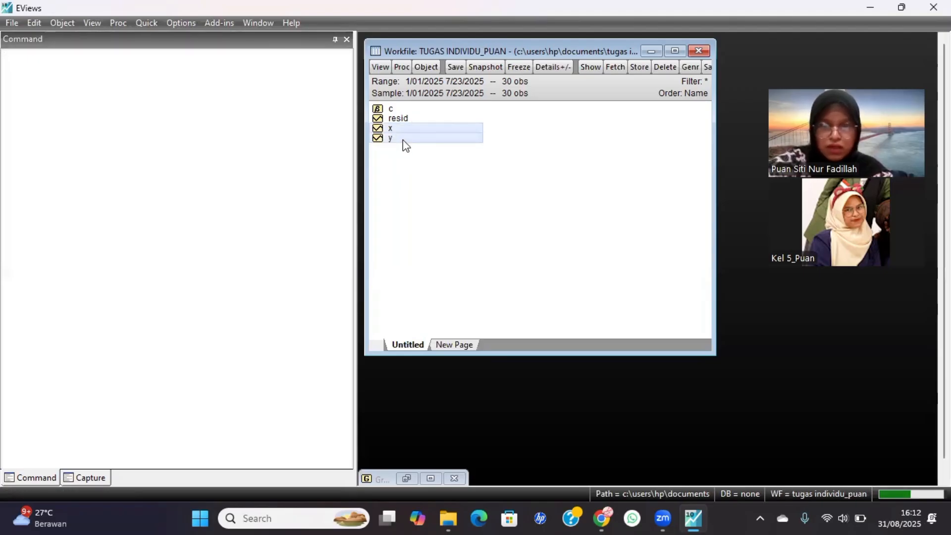
pyautogui.rightClick(402, 139)
pyautogui.moveTo(435, 151)
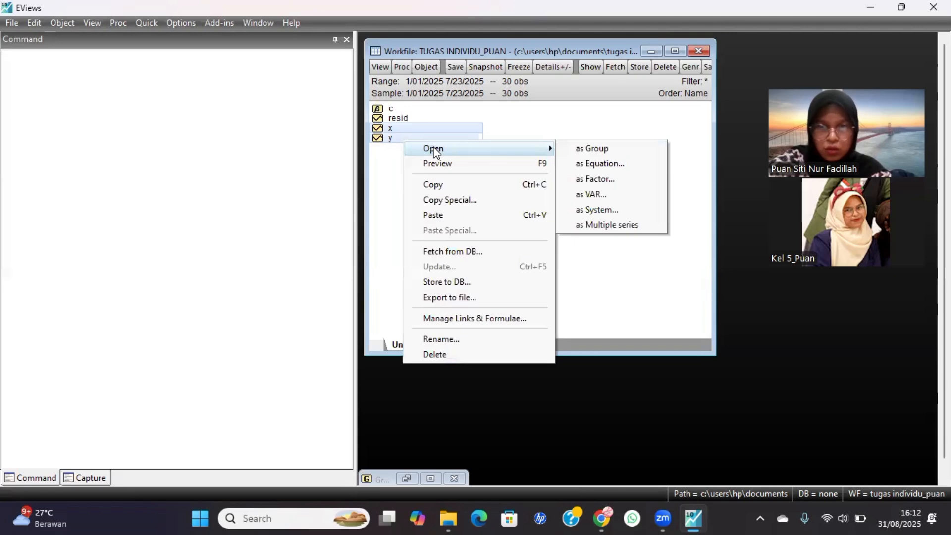
pyautogui.click(597, 165)
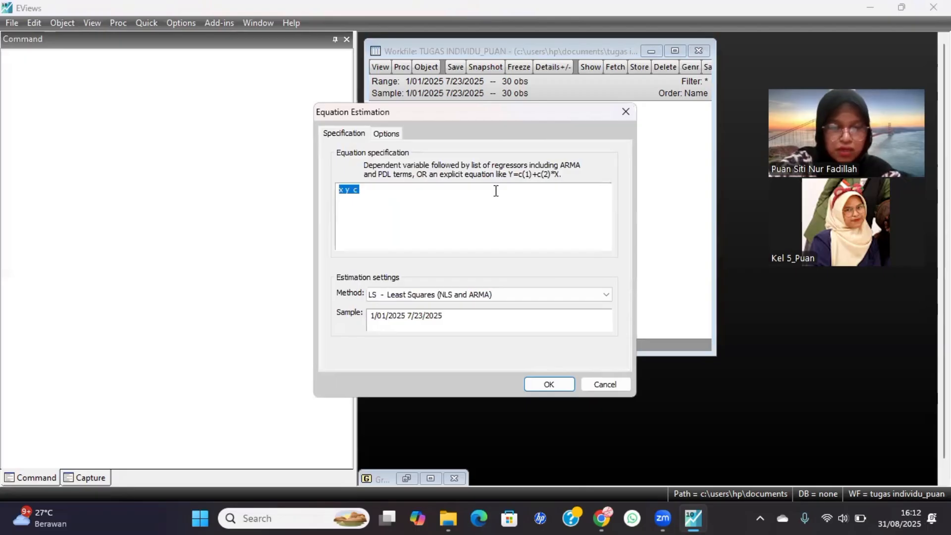
# Specify the equation as "y c x" and estimate it with LS - Least Squares over the sample 1/01/2025 7/23/2025.
pyautogui.write('y')
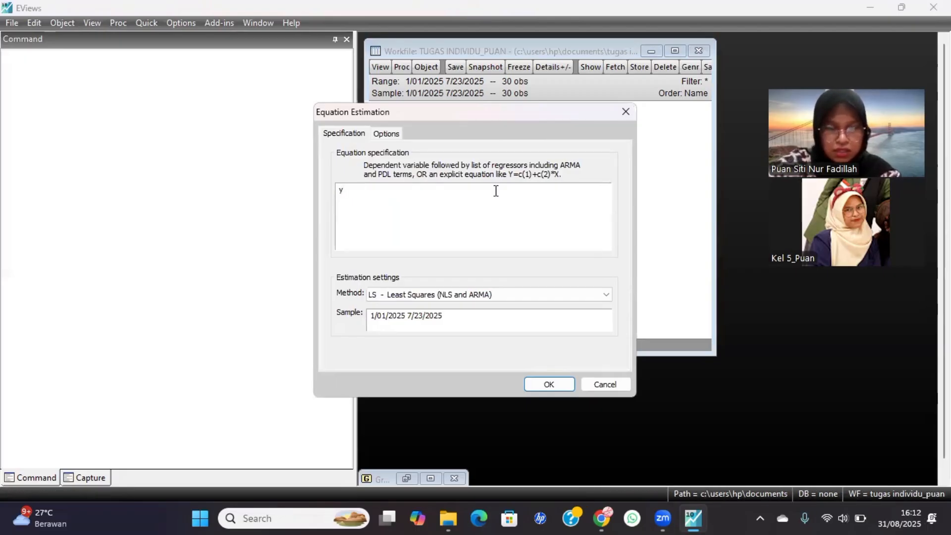
pyautogui.write(' c x')
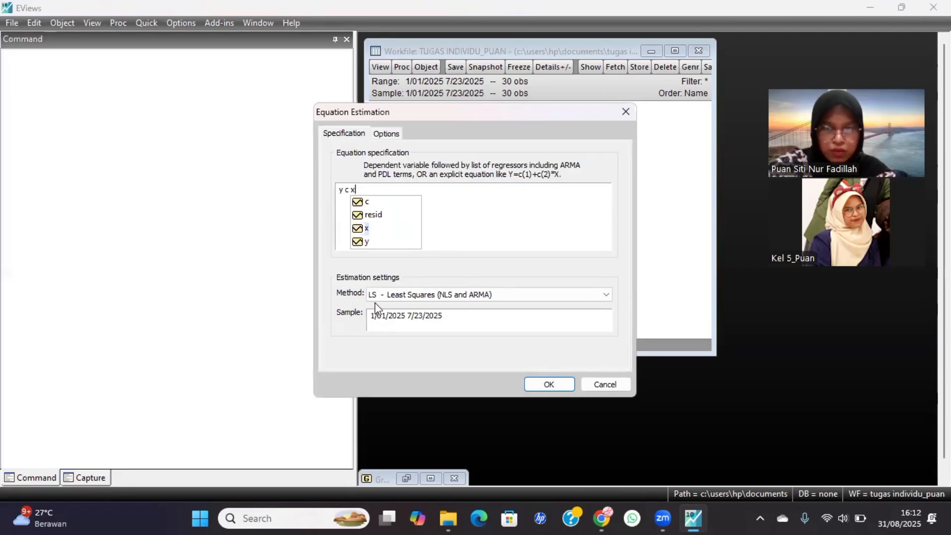
pyautogui.click(511, 294)
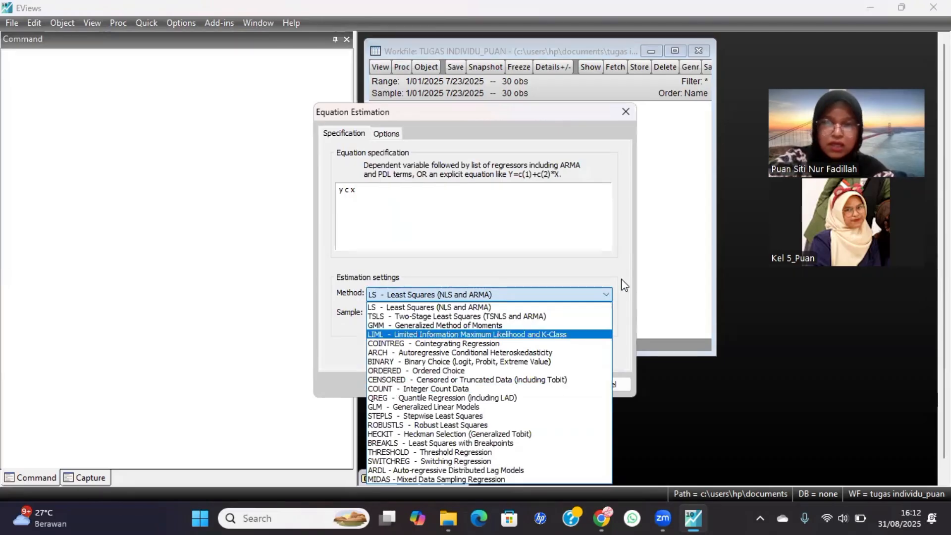
pyautogui.click(575, 234)
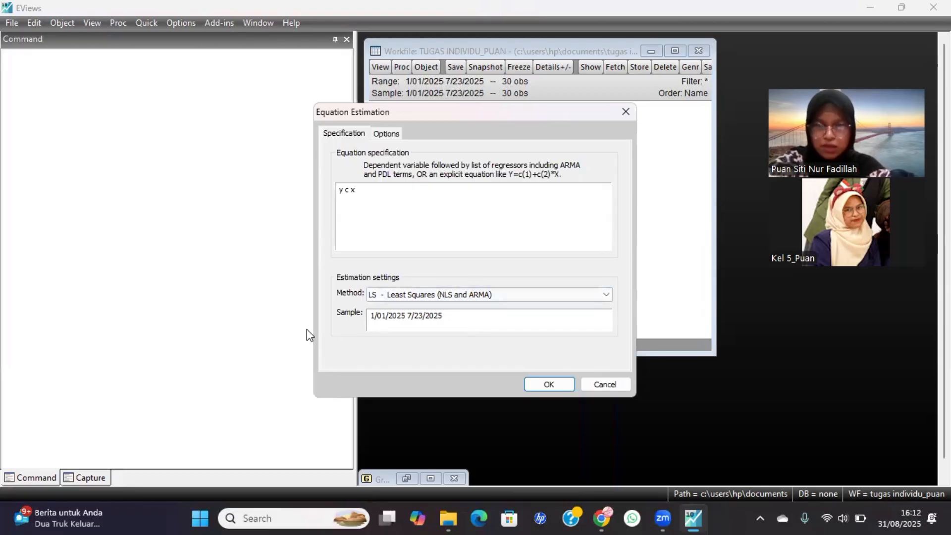
pyautogui.click(539, 383)
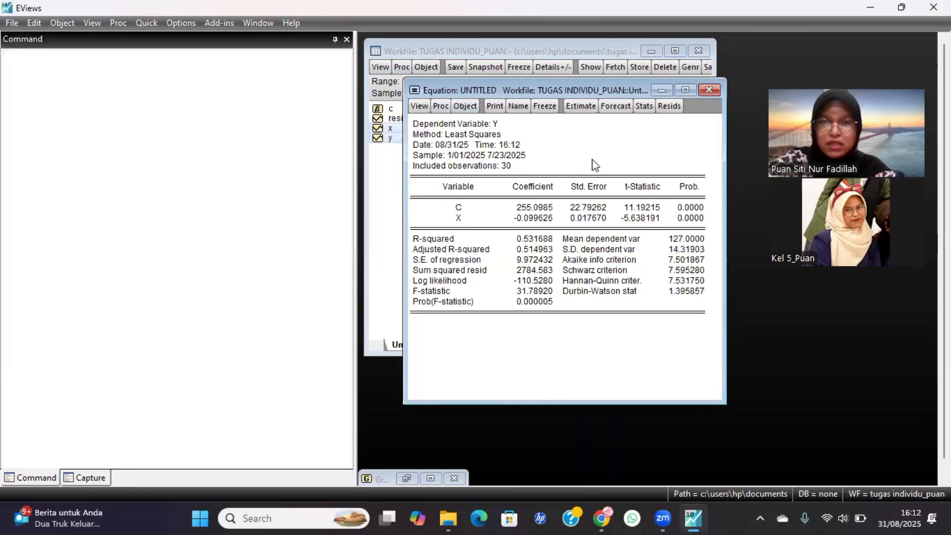
pyautogui.moveTo(594, 154); pyautogui.dragTo(614, 137)
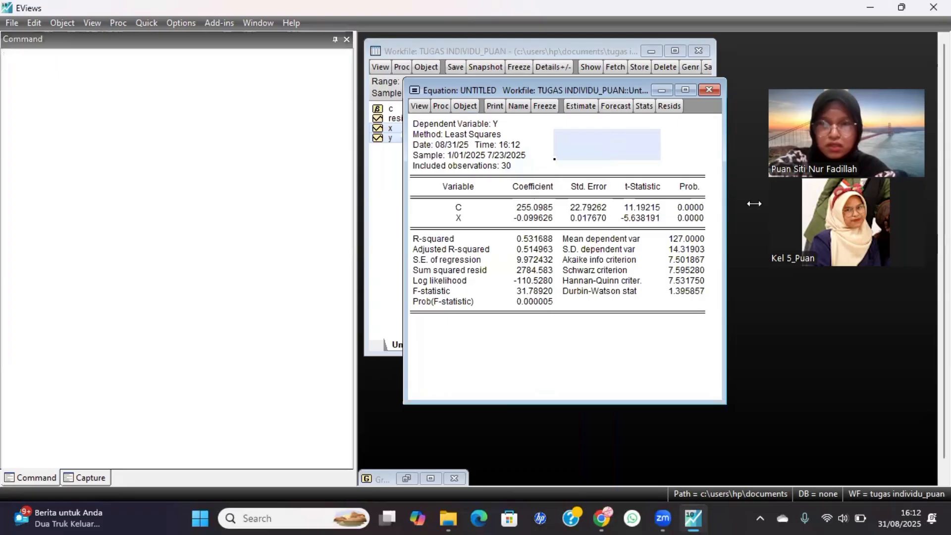
pyautogui.click(575, 322)
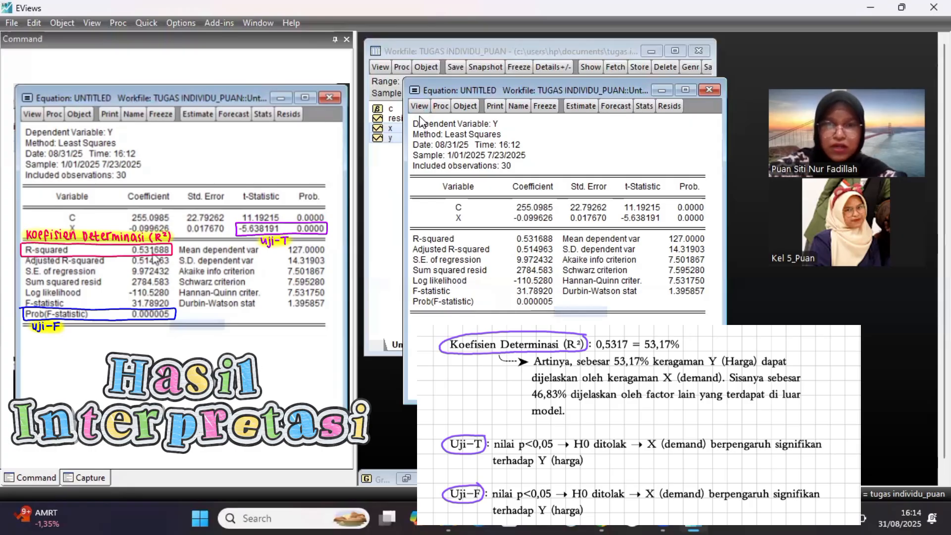
# Show the equation's representations and examine the constant and the X coefficient in the substituted equation.
pyautogui.click(418, 106)
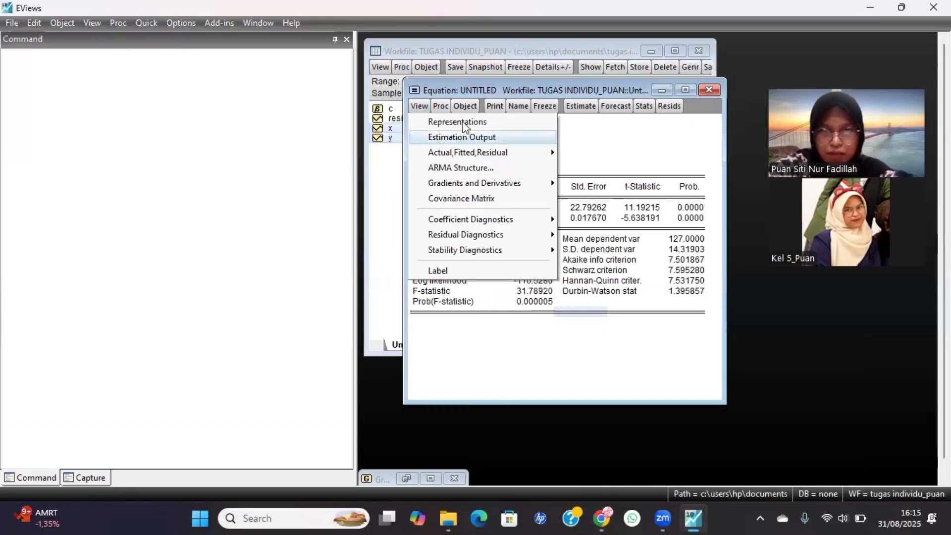
pyautogui.click(463, 123)
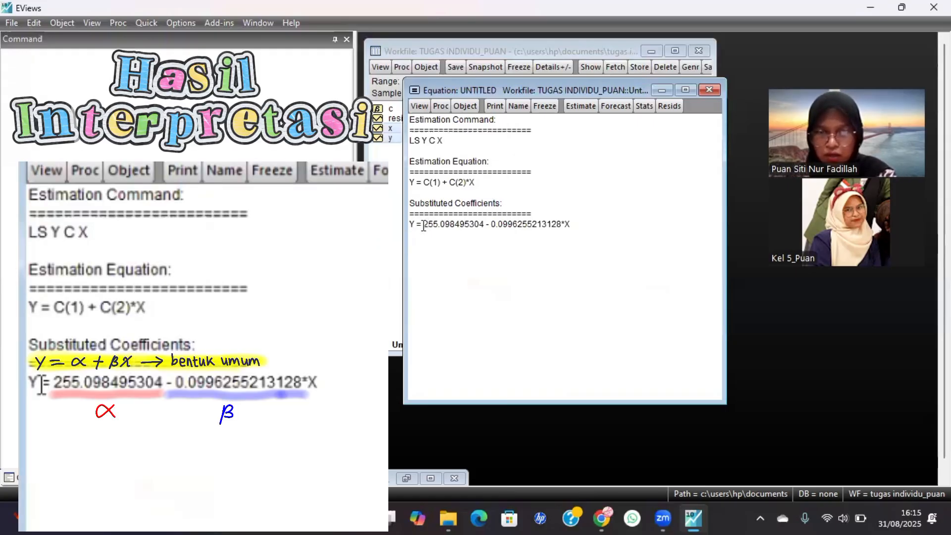
pyautogui.moveTo(468, 225)
pyautogui.mouseDown()
pyautogui.moveTo(424, 227)
pyautogui.moveTo(484, 224)
pyautogui.mouseUp()
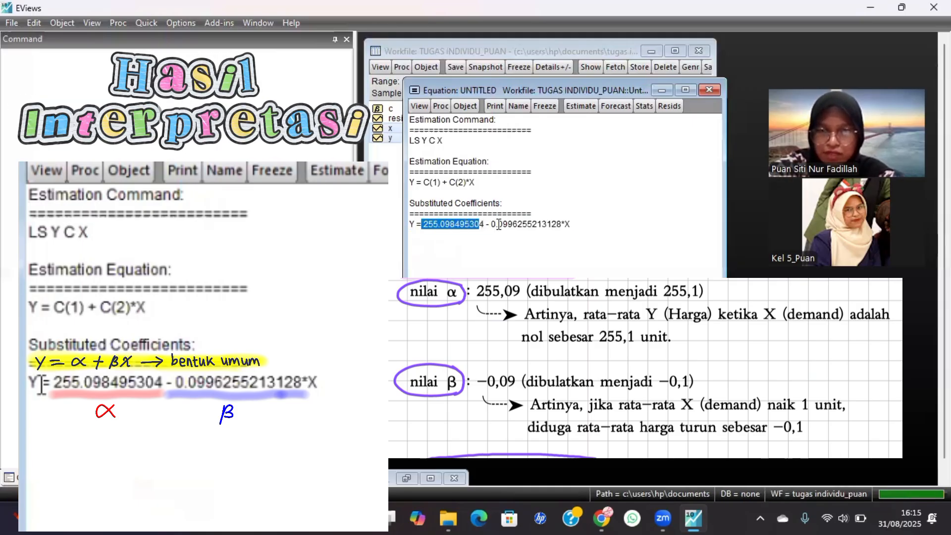
pyautogui.click(498, 225)
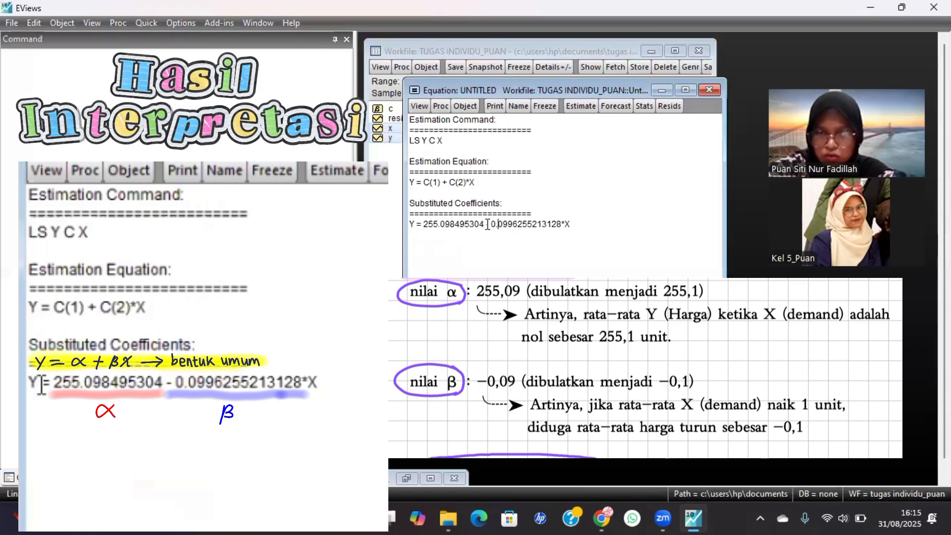
pyautogui.moveTo(488, 224); pyautogui.dragTo(557, 224)
pyautogui.click(525, 246)
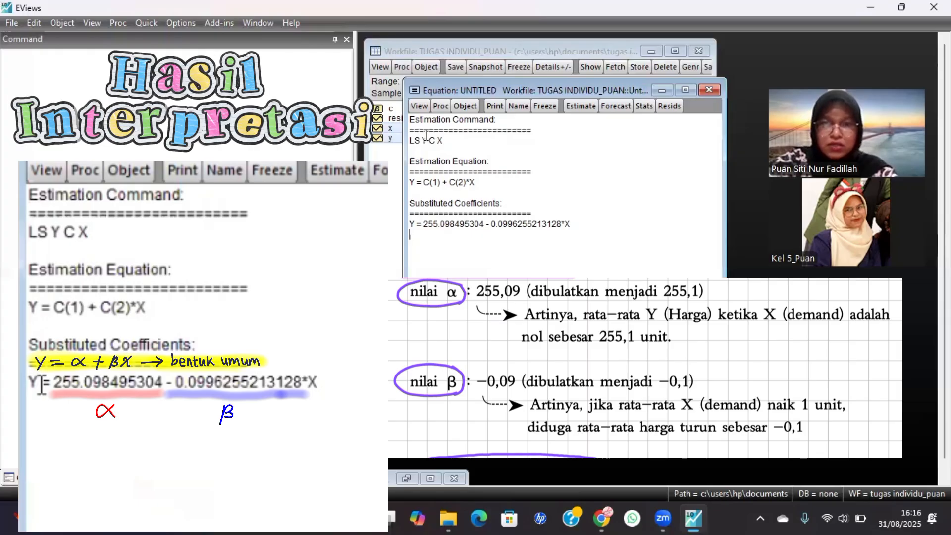
# View the equation's gradient table and return to the estimation output.
pyautogui.click(420, 106)
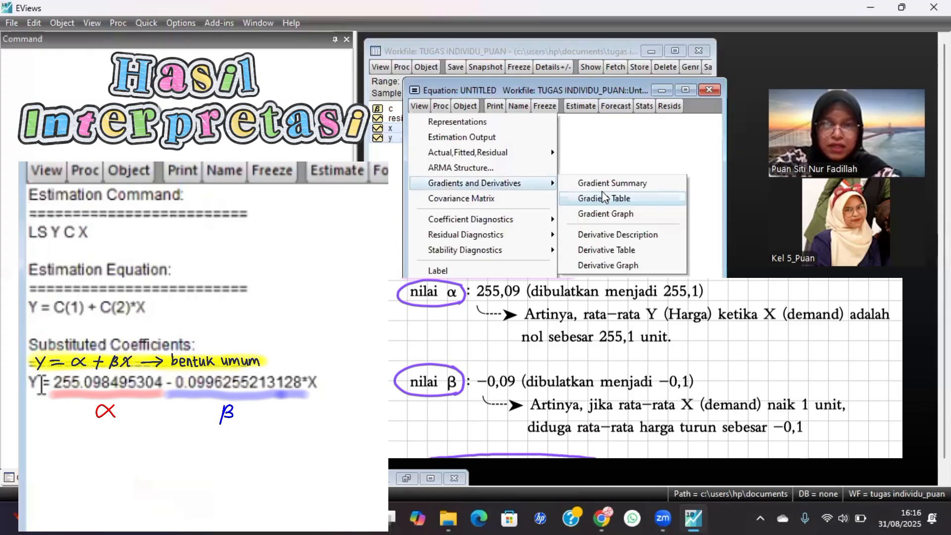
pyautogui.click(602, 194)
pyautogui.click(418, 108)
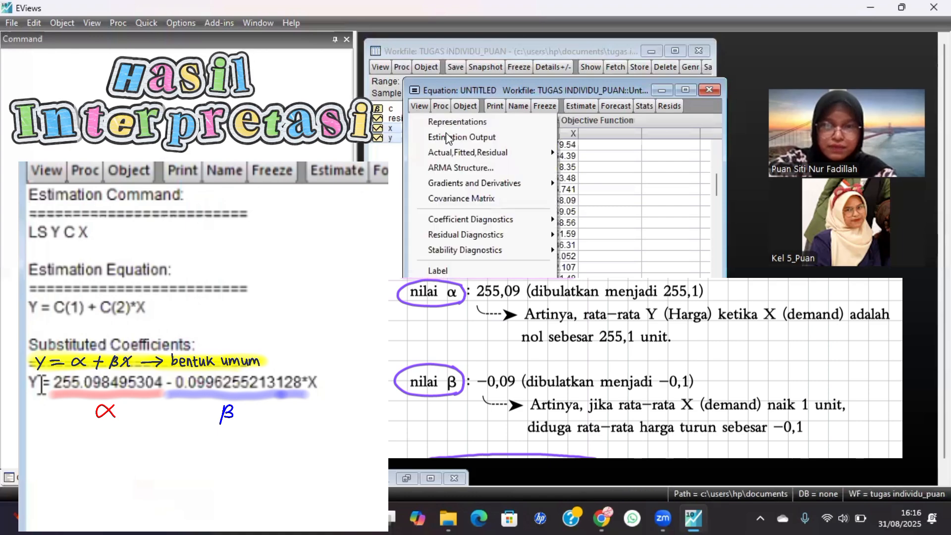
pyautogui.click(448, 137)
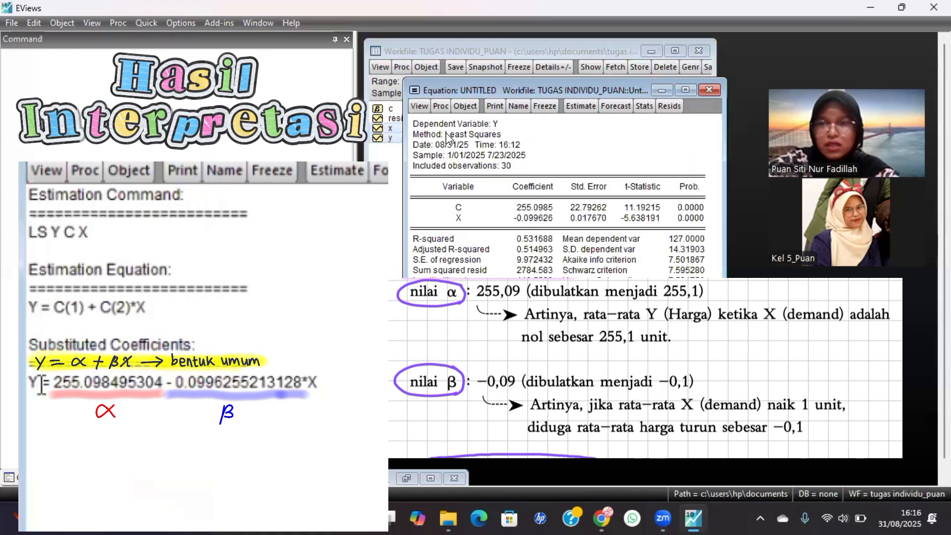